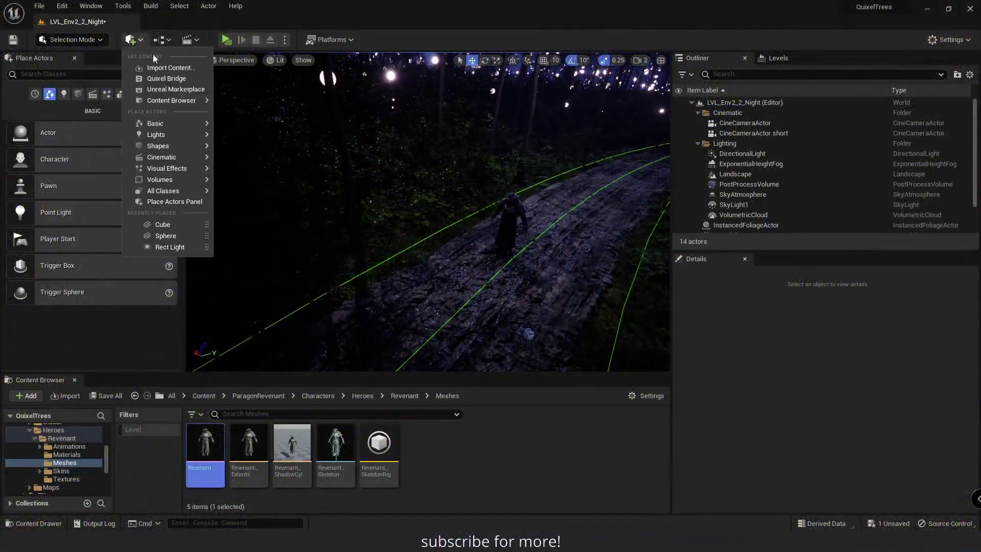
- Place a new Cine Camera Actor beside the Revenant and pilot it in the viewport
{"action": "mouse_move", "coordinate": [180, 159]}
{"action": "left_click_drag", "start_coordinate": [275, 161], "coordinate": [418, 276]}
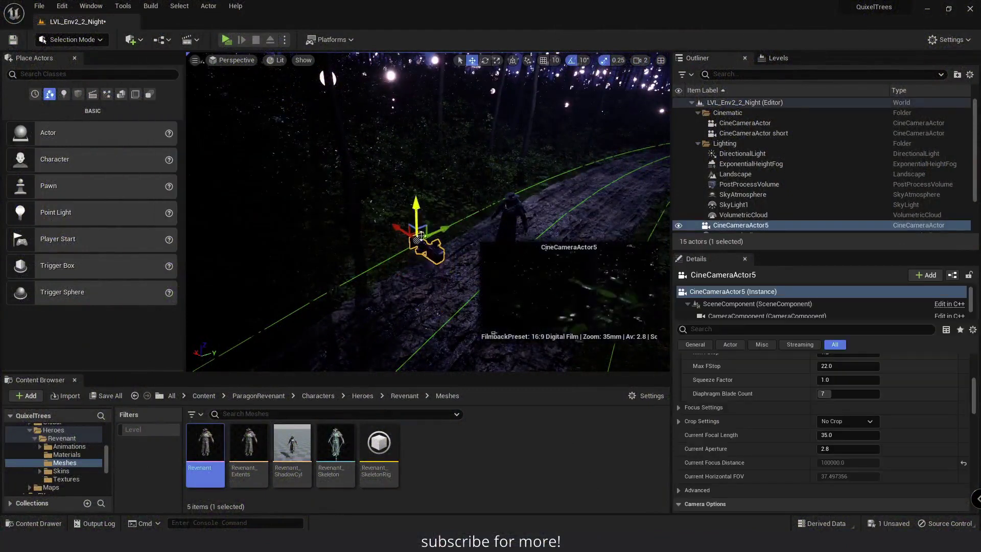
{"action": "left_click", "coordinate": [237, 60]}
{"action": "left_click", "coordinate": [263, 195]}
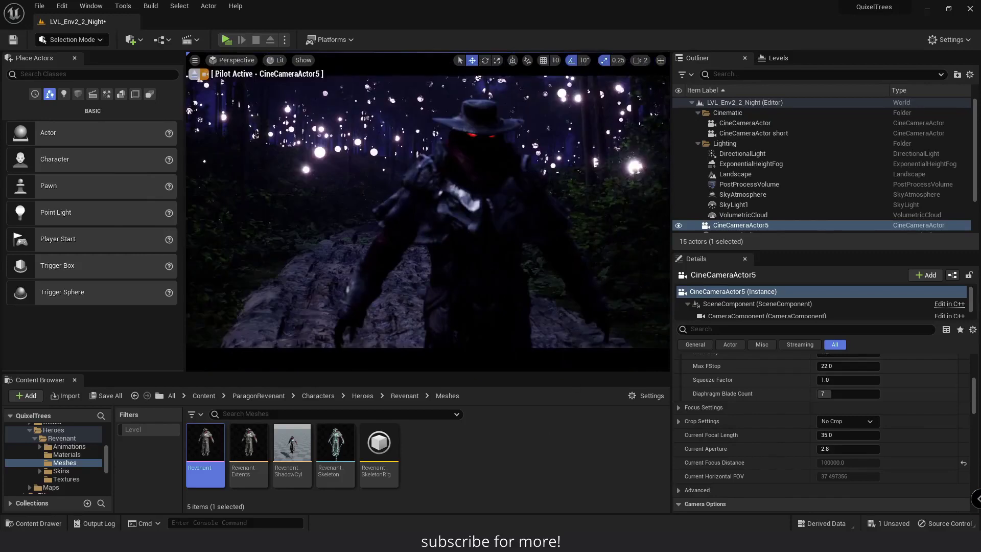
- Save the level with the new cine camera
{"action": "key", "text": "ctrl+s"}
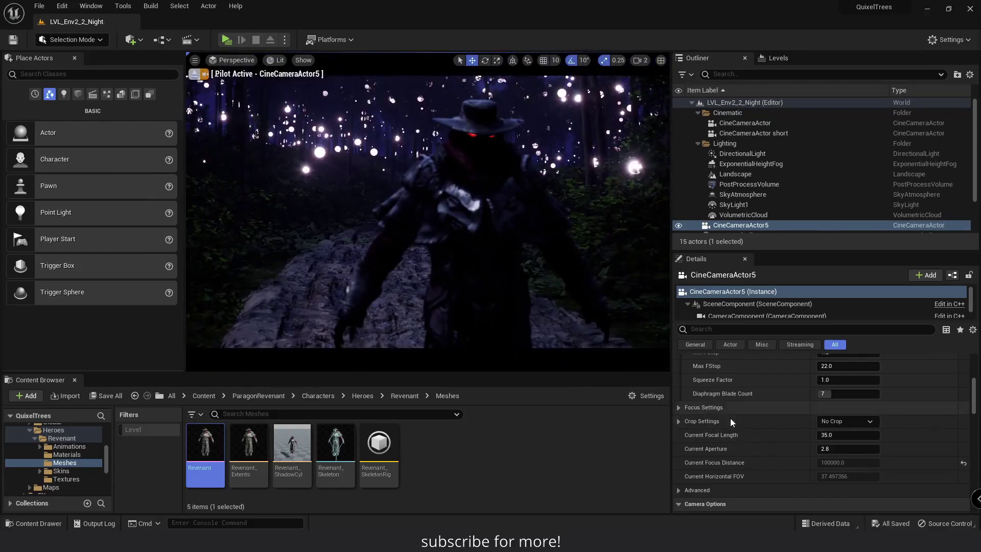
{"action": "scroll", "coordinate": [733, 423], "scroll_direction": "down", "scroll_amount": 1}
{"action": "scroll", "coordinate": [734, 418], "scroll_direction": "down", "scroll_amount": 1}
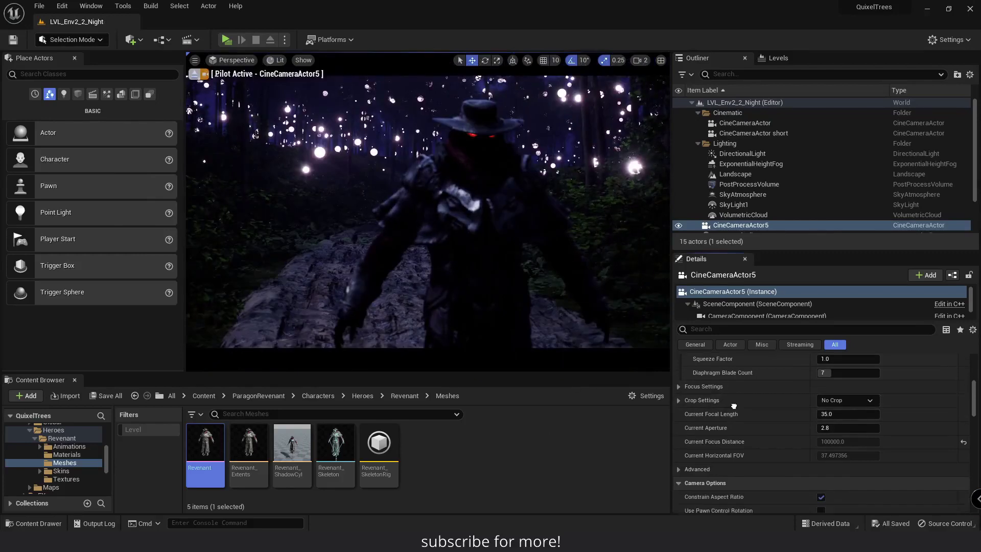
{"action": "scroll", "coordinate": [734, 405], "scroll_direction": "down", "scroll_amount": 1}
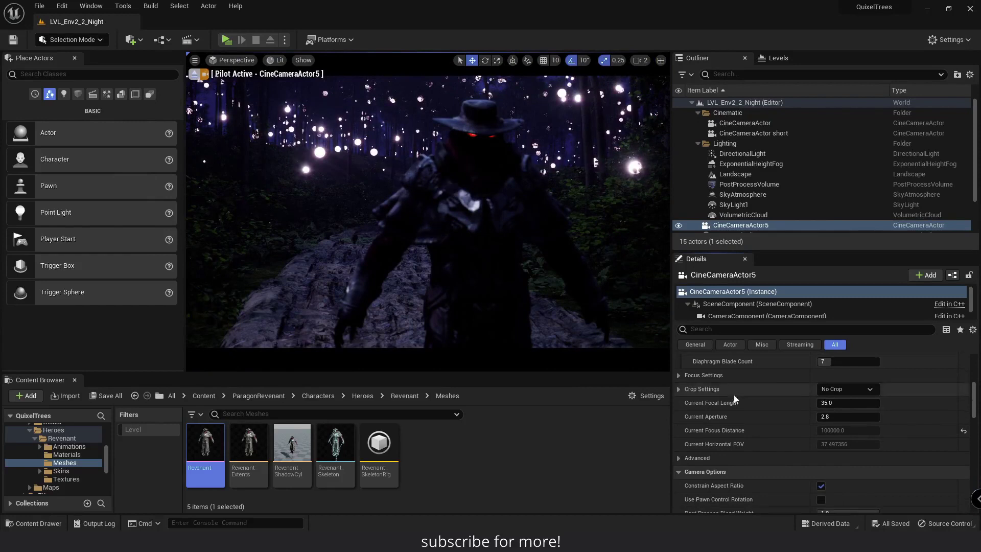
{"action": "scroll", "coordinate": [734, 399], "scroll_direction": "up", "scroll_amount": 8}
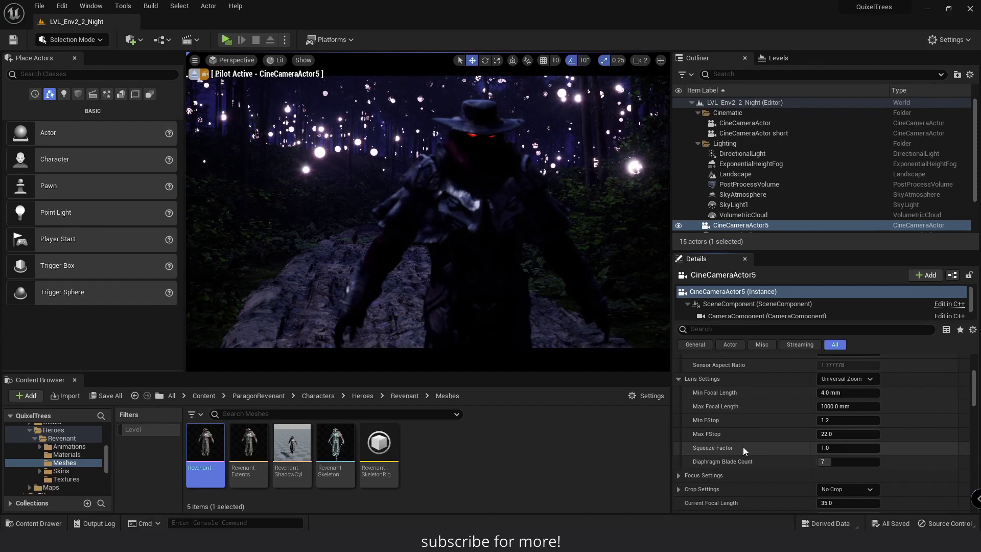
- Set the cine camera's Squeeze Factor to 2
{"action": "left_click", "coordinate": [820, 448]}
{"action": "type", "text": "2"}
{"action": "key", "text": "Return"}
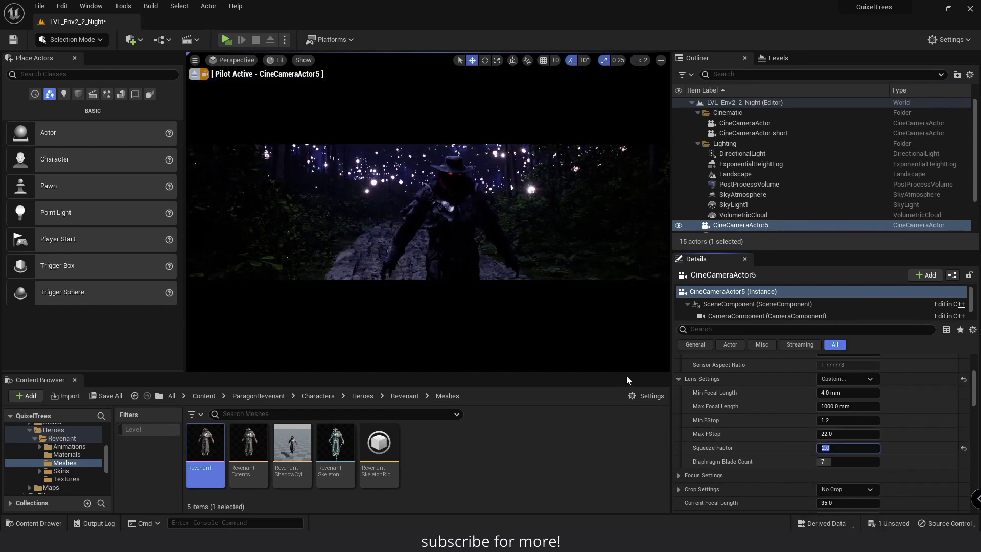
{"action": "scroll", "coordinate": [767, 409], "scroll_direction": "up", "scroll_amount": 4}
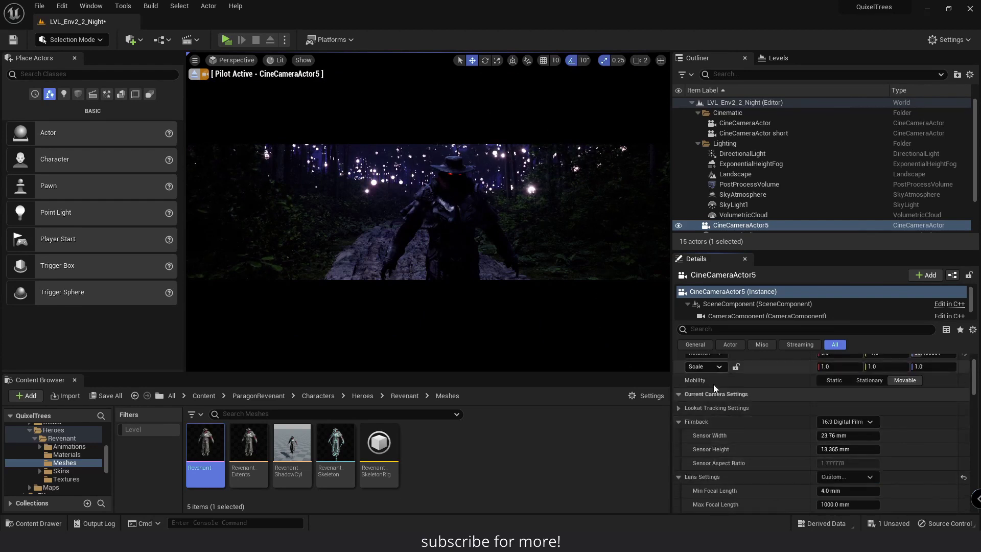
{"action": "scroll", "coordinate": [746, 425], "scroll_direction": "down", "scroll_amount": 5}
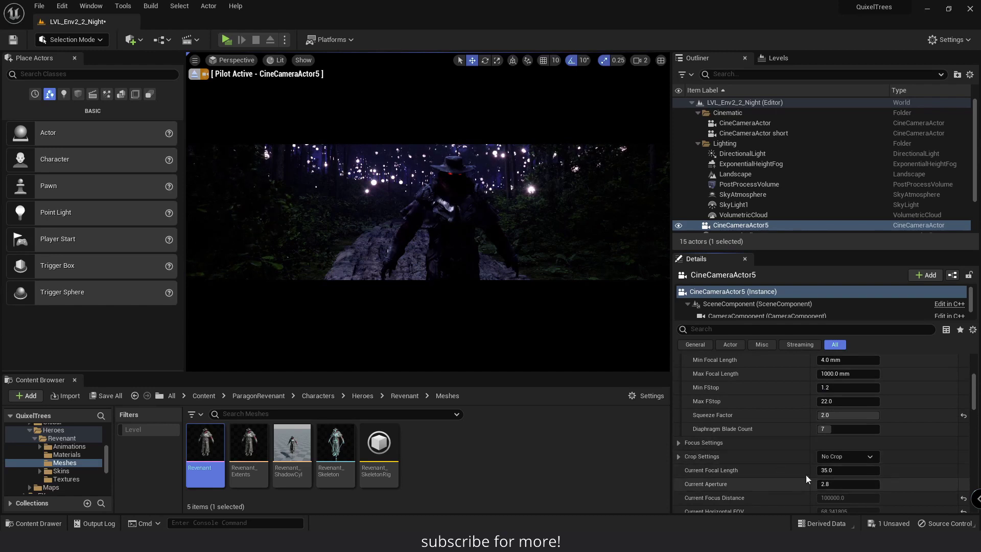
- Choose the 1.77 (16:9) crop in Crop Settings
{"action": "left_click", "coordinate": [851, 458]}
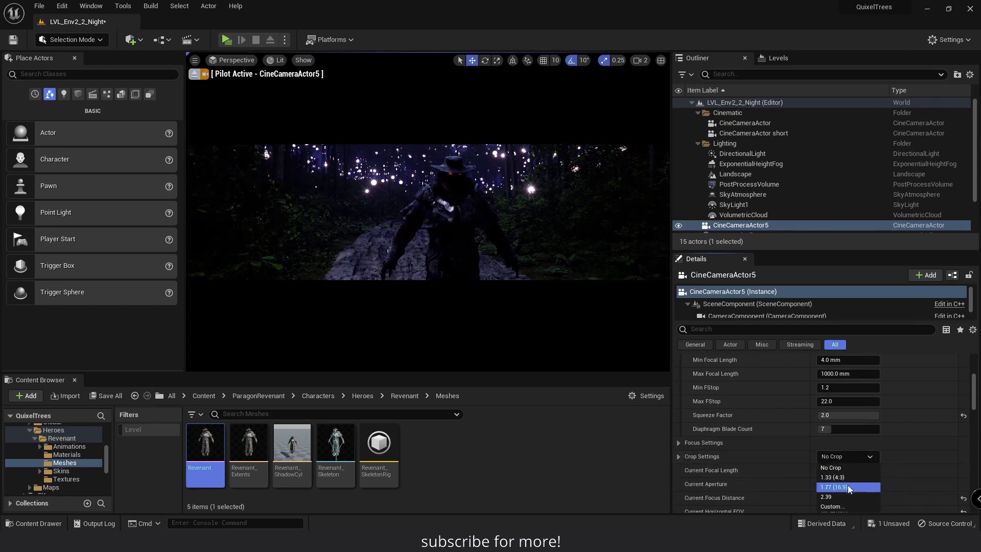
{"action": "left_click", "coordinate": [849, 487]}
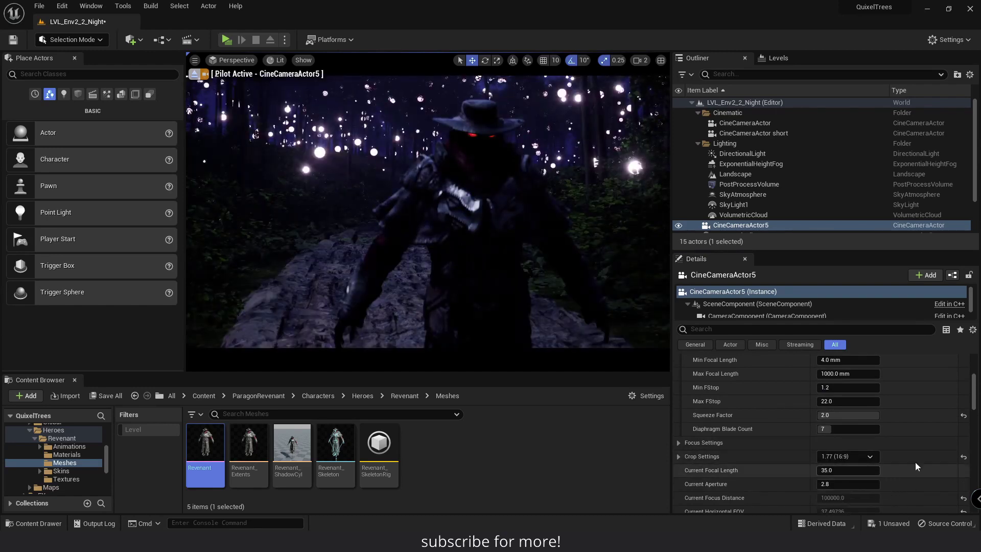
{"action": "scroll", "coordinate": [793, 459], "scroll_direction": "down", "scroll_amount": 1}
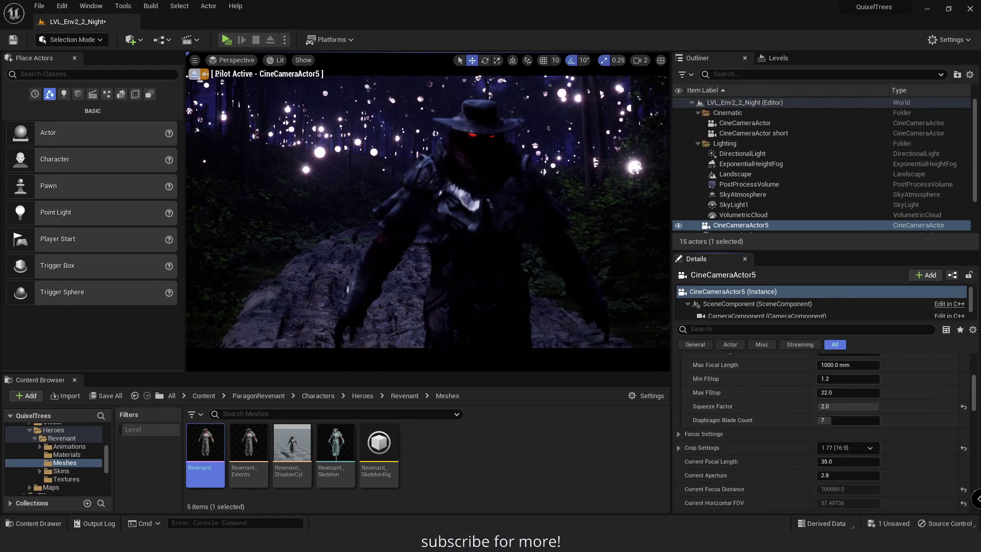
{"action": "scroll", "coordinate": [731, 403], "scroll_direction": "up", "scroll_amount": 2}
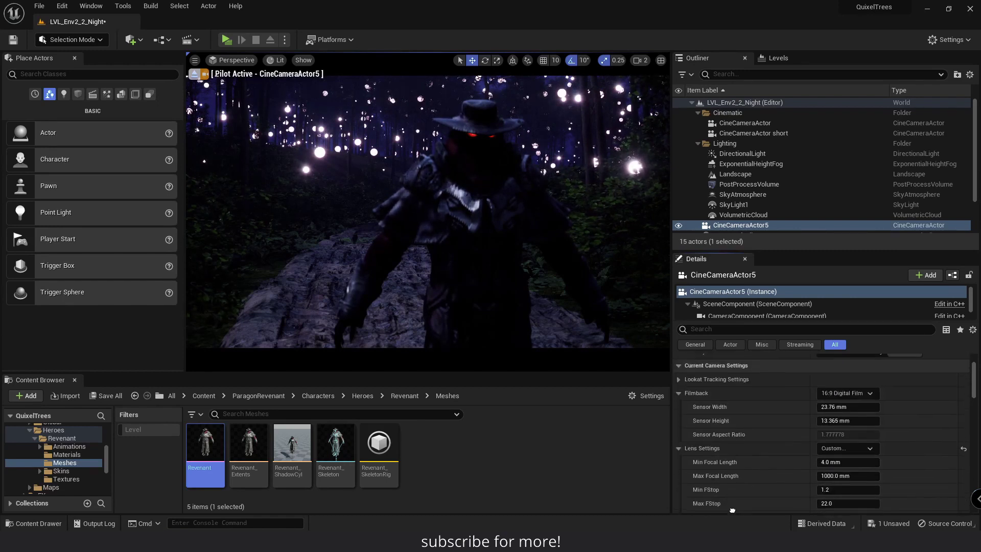
{"action": "scroll", "coordinate": [741, 450], "scroll_direction": "down", "scroll_amount": 1}
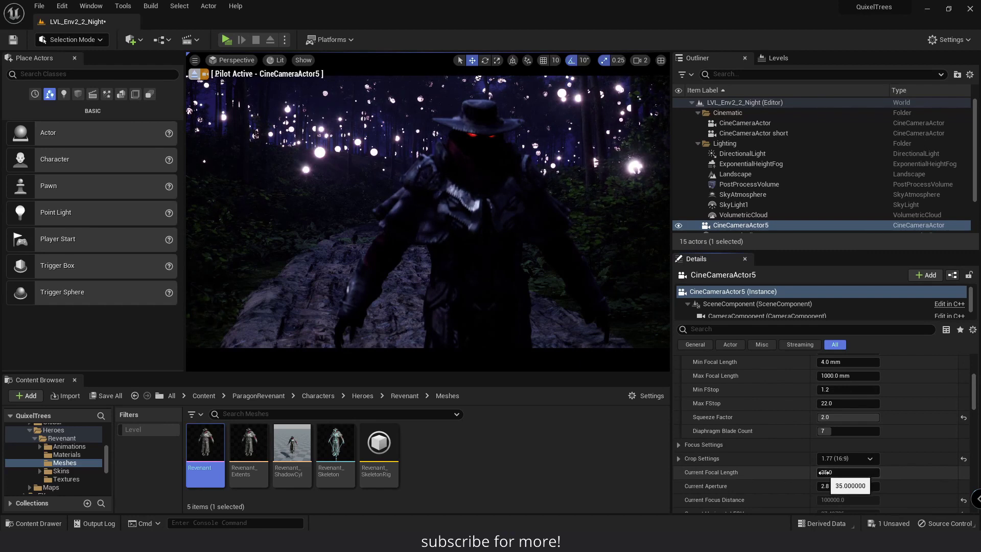
- Try a 50 mm focal length and sample manual focus distance from the character
{"action": "type", "text": "50"}
{"action": "key", "text": "Return"}
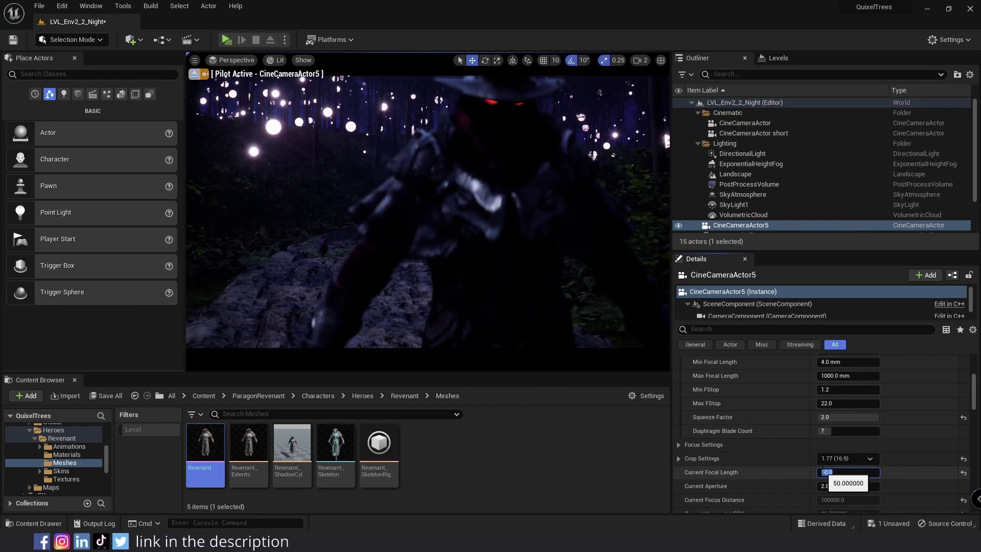
{"action": "left_click", "coordinate": [679, 445]}
{"action": "scroll", "coordinate": [757, 423], "scroll_direction": "down", "scroll_amount": 2}
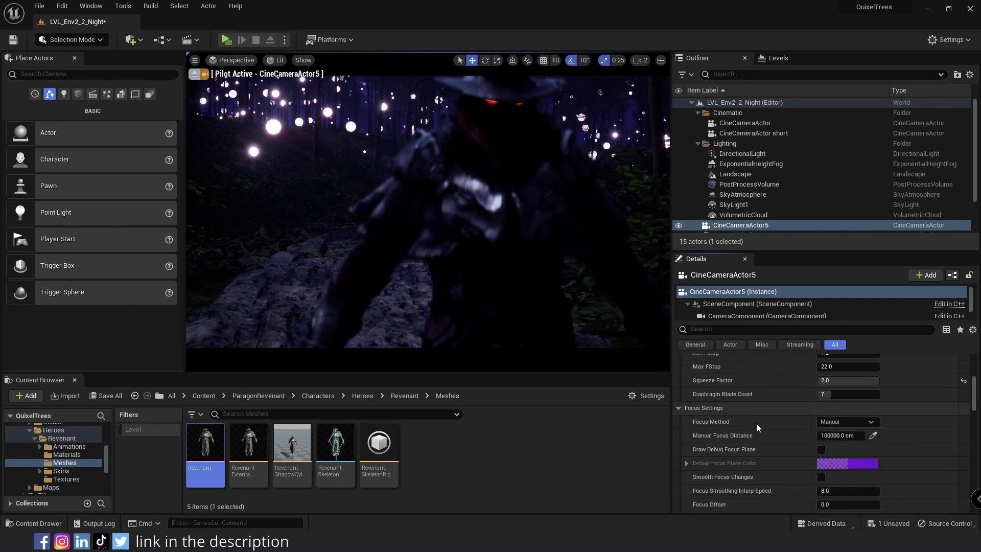
{"action": "left_click", "coordinate": [873, 436]}
{"action": "left_click", "coordinate": [517, 202]}
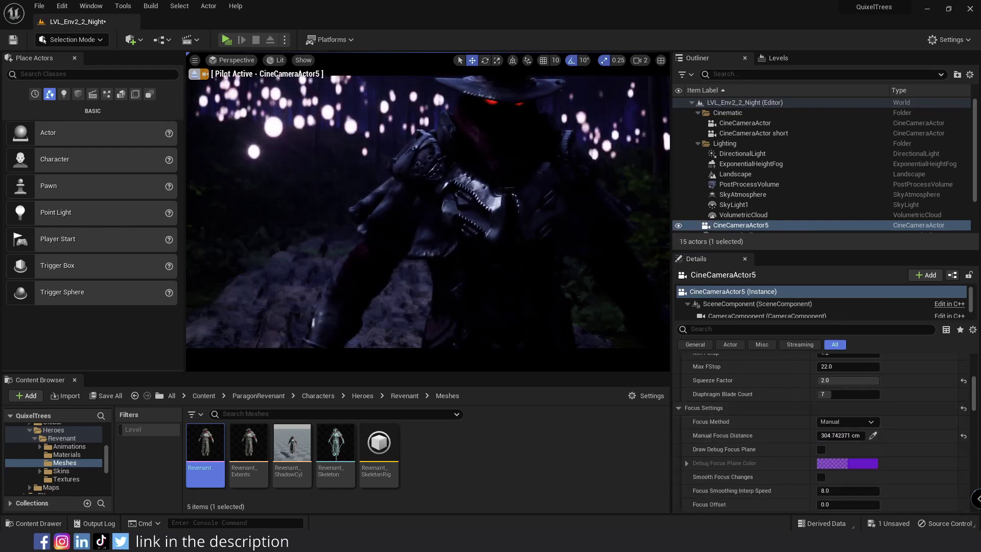
{"action": "left_click", "coordinate": [705, 408]}
- Change the focal length to 100 and re-sample focus on the character
{"action": "left_click", "coordinate": [828, 453]}
{"action": "type", "text": "1000"}
{"action": "key", "text": "Return"}
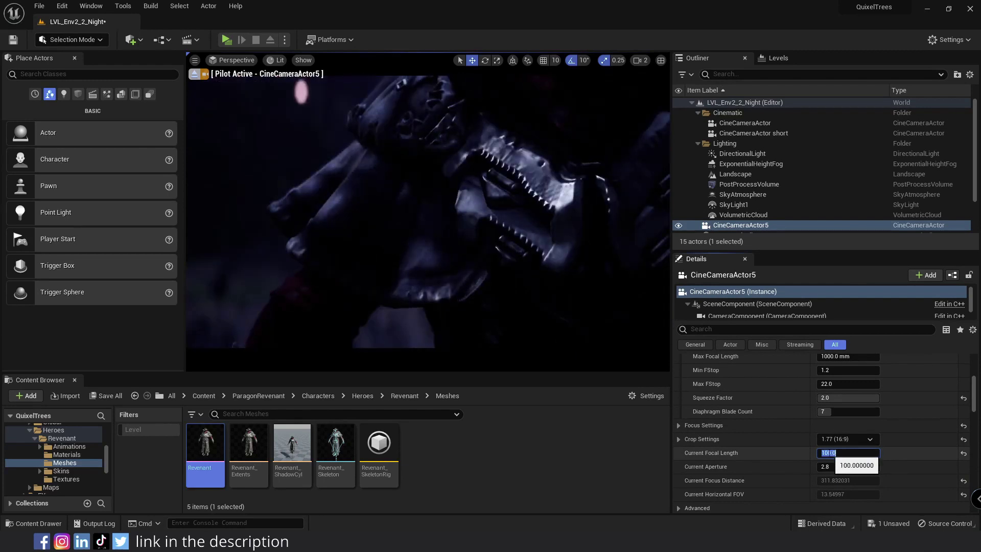
{"action": "left_click", "coordinate": [705, 425]}
{"action": "left_click", "coordinate": [872, 453]}
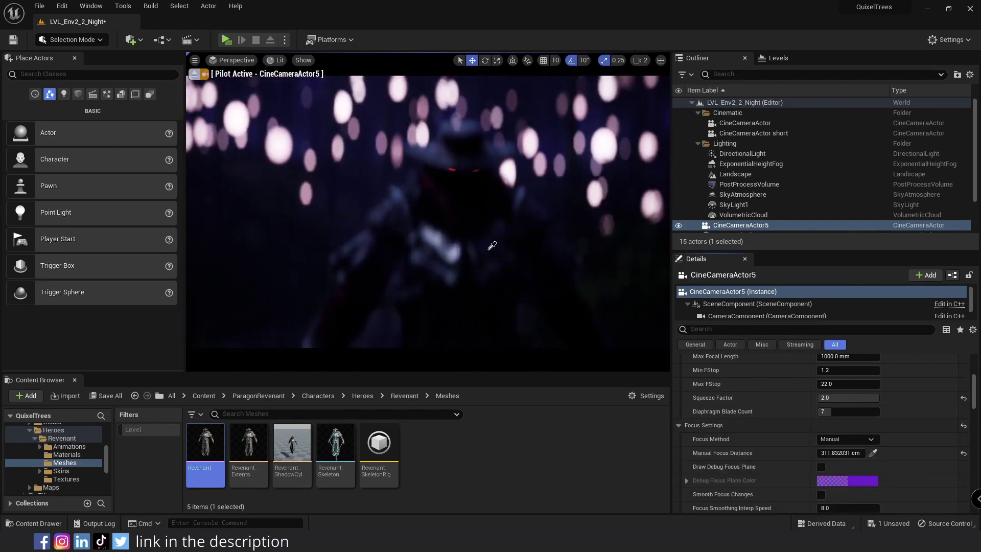
{"action": "left_click", "coordinate": [463, 224]}
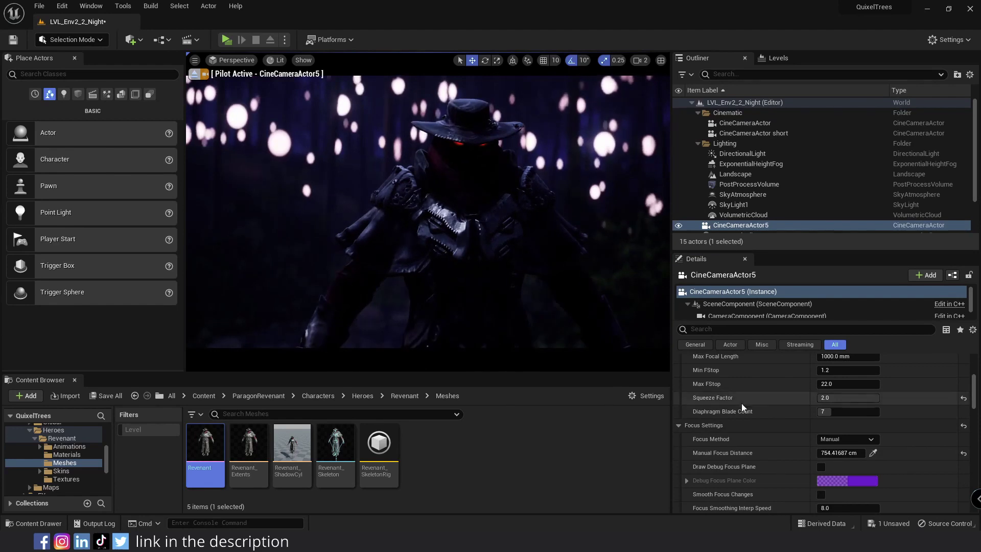
{"action": "scroll", "coordinate": [797, 445], "scroll_direction": "down", "scroll_amount": 3}
- Test 160 mm, return to 100 mm, and refocus on the character at about 797 cm
{"action": "left_click", "coordinate": [830, 471]}
{"action": "type", "text": "160"}
{"action": "key", "text": "Return"}
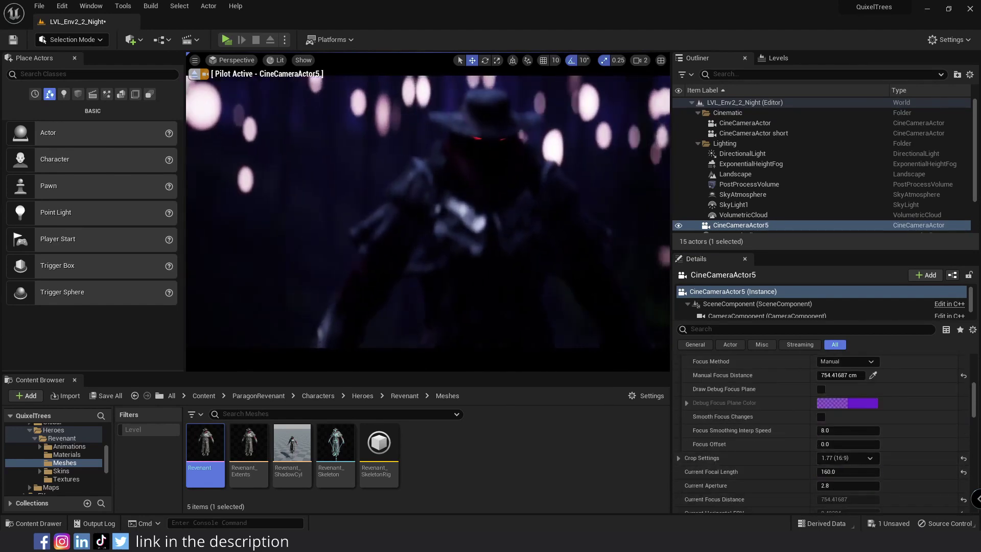
{"action": "left_click", "coordinate": [835, 470]}
{"action": "type", "text": "100"}
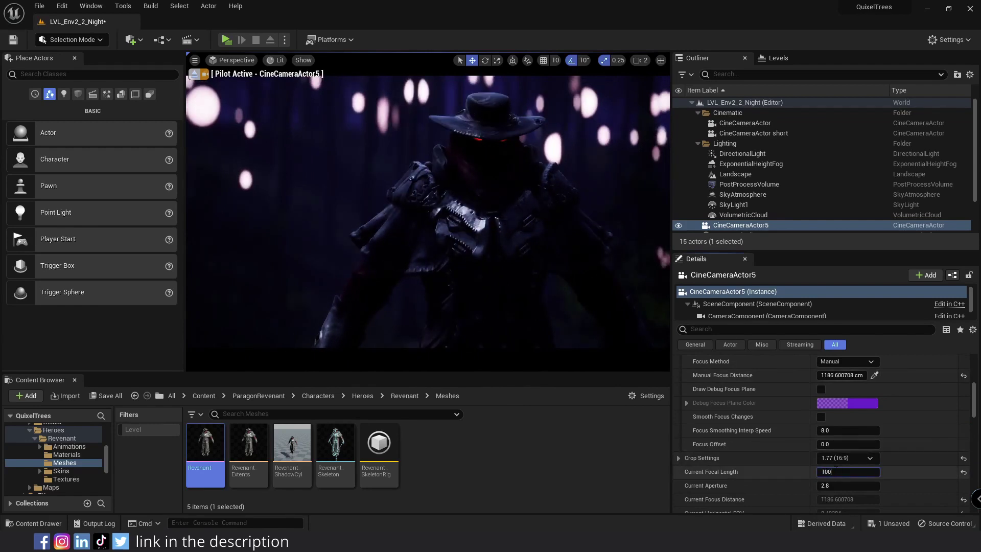
{"action": "key", "text": "Return"}
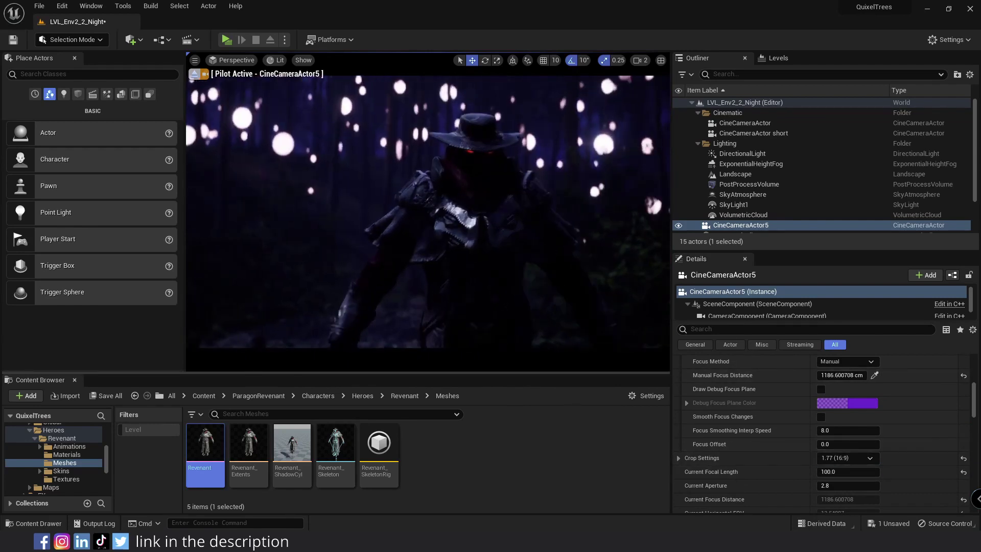
{"action": "left_click", "coordinate": [874, 376]}
{"action": "left_click", "coordinate": [450, 219]}
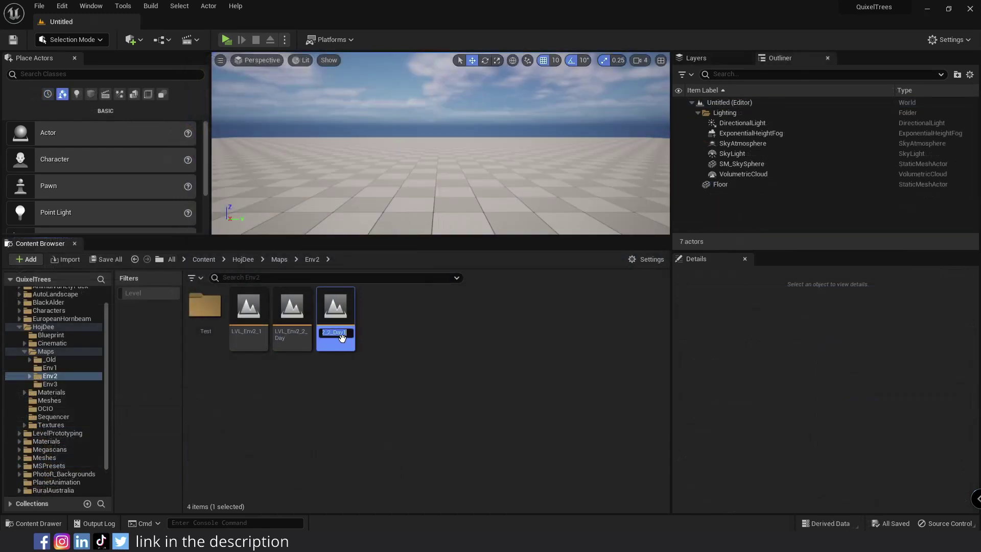
- Rename the duplicated level to LVL_Env2_2_Night
{"action": "key", "text": "Right"}
{"action": "key", "text": "BackSpace"}
{"action": "key", "text": "BackSpace"}
{"action": "key", "text": "BackSpace"}
{"action": "key", "text": "BackSpace"}
{"action": "key", "text": "Return"}
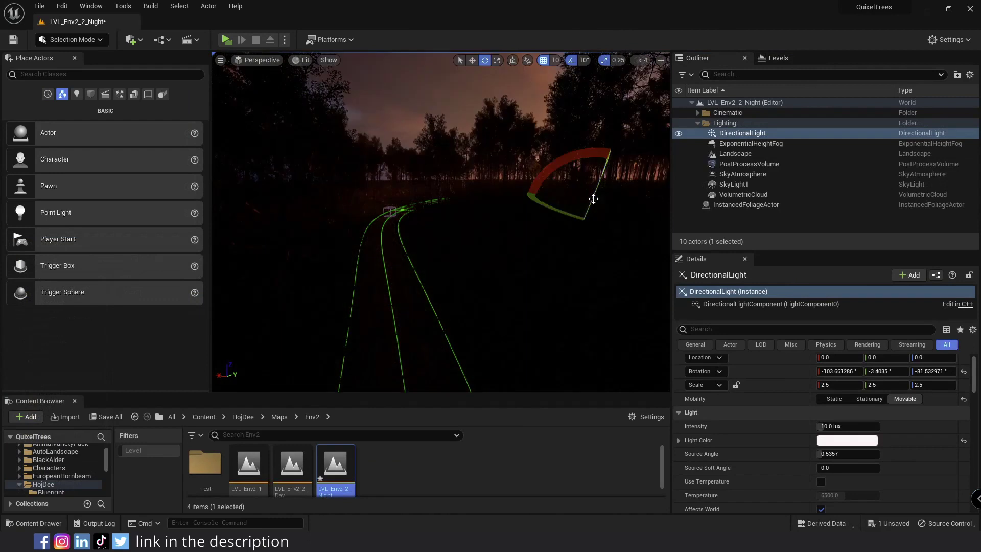
- Rotate the directional light for night and enable its colour temperature
{"action": "left_click_drag", "start_coordinate": [594, 199], "coordinate": [554, 284]}
{"action": "scroll", "coordinate": [818, 460], "scroll_direction": "down", "scroll_amount": 1}
{"action": "left_click", "coordinate": [822, 454]}
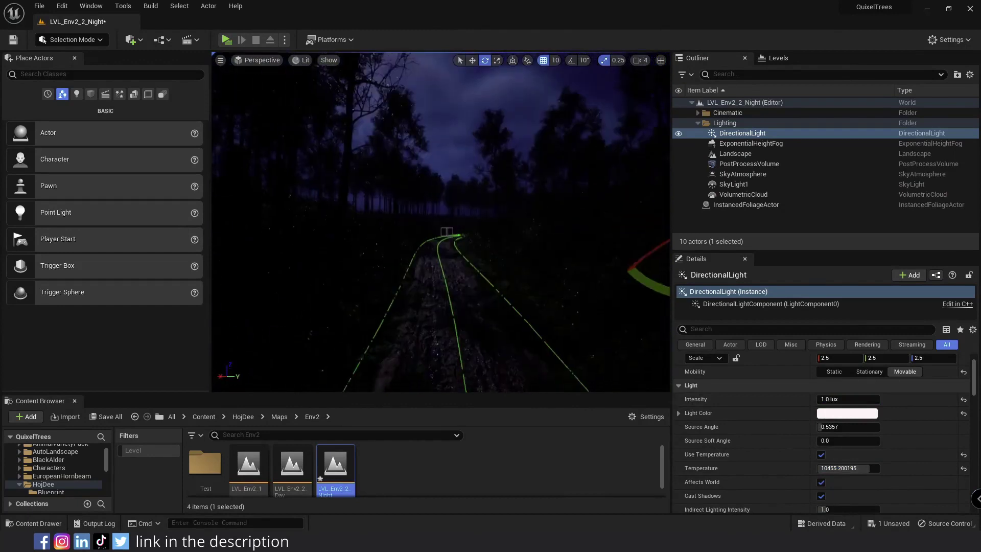
{"action": "left_click", "coordinate": [775, 218]}
{"action": "left_click", "coordinate": [743, 133]}
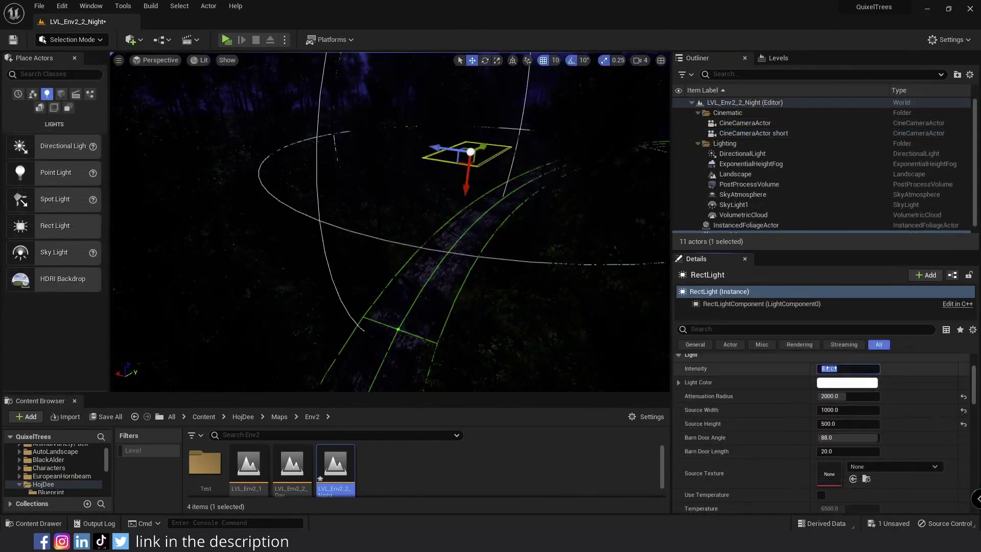
- Adjust the rect light's intensity and enable Use Temperature at 12000
{"action": "scroll", "coordinate": [844, 391], "scroll_direction": "up", "scroll_amount": 1}
{"action": "left_click", "coordinate": [848, 368]}
{"action": "scroll", "coordinate": [800, 435], "scroll_direction": "down", "scroll_amount": 4}
{"action": "left_click", "coordinate": [822, 443]}
{"action": "left_click_drag", "start_coordinate": [839, 457], "coordinate": [879, 456]}
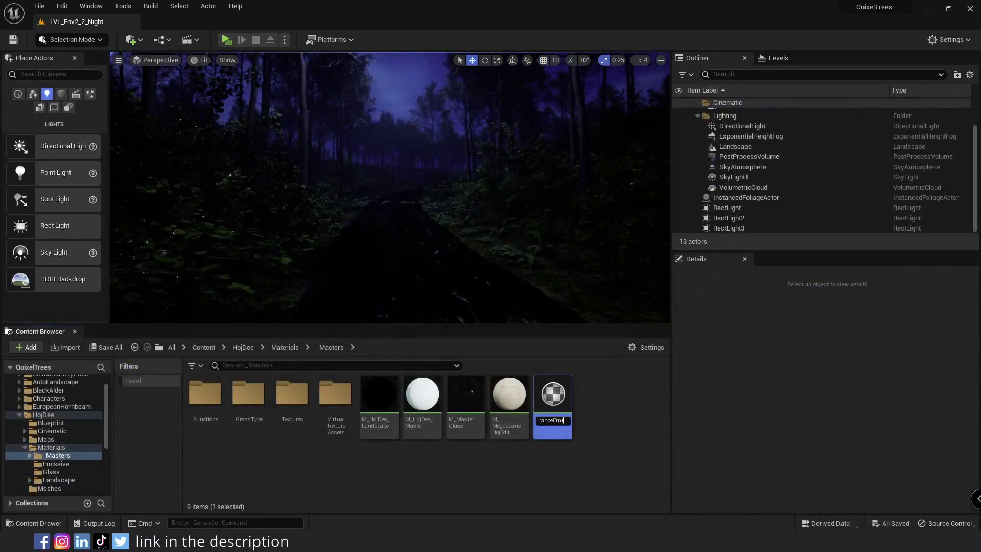
- Confirm the new material's name as M_Master_PerInstance_Emissive
{"action": "key", "text": "Return"}
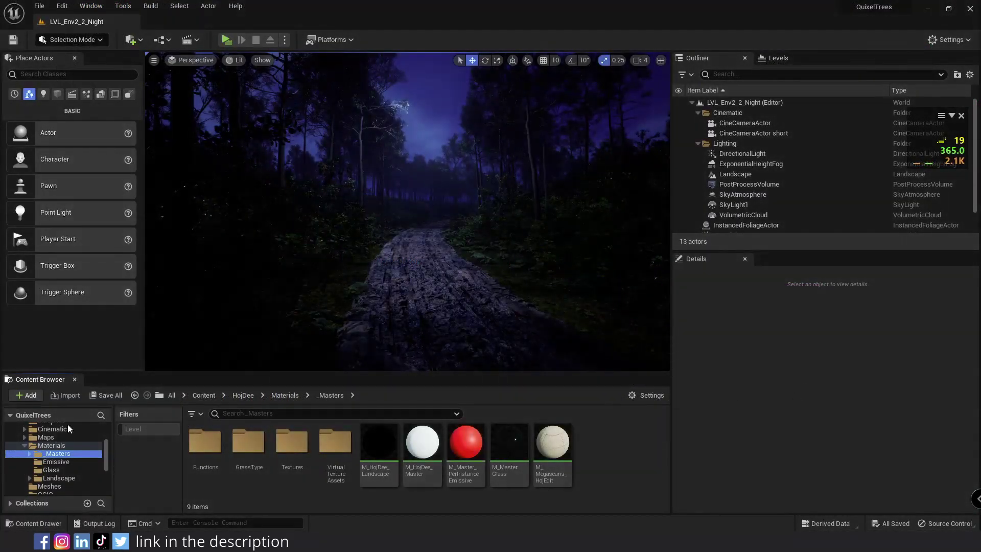
- In Modeling Mode, create a sphere using the emissive material instance
{"action": "left_click", "coordinate": [79, 41]}
{"action": "left_click", "coordinate": [52, 153]}
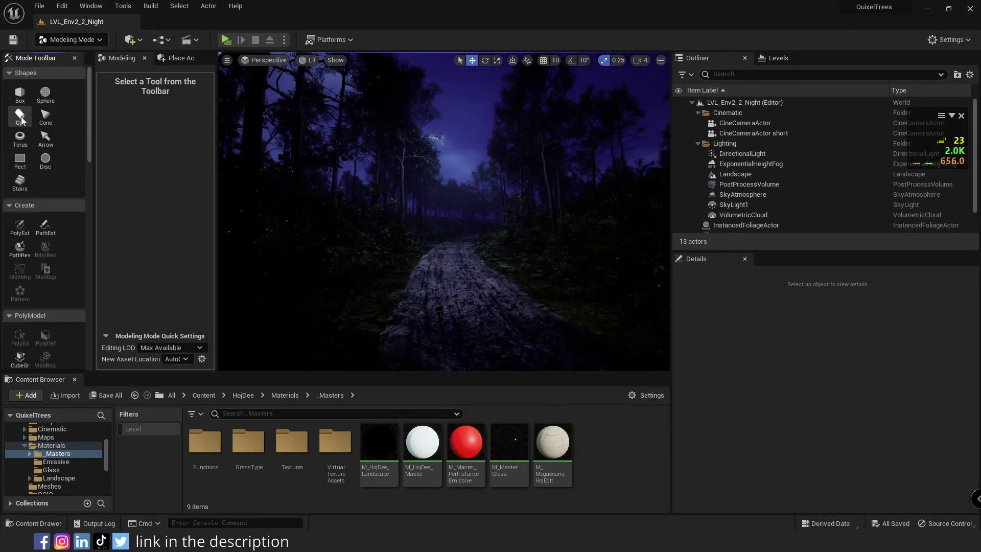
{"action": "left_click", "coordinate": [45, 94]}
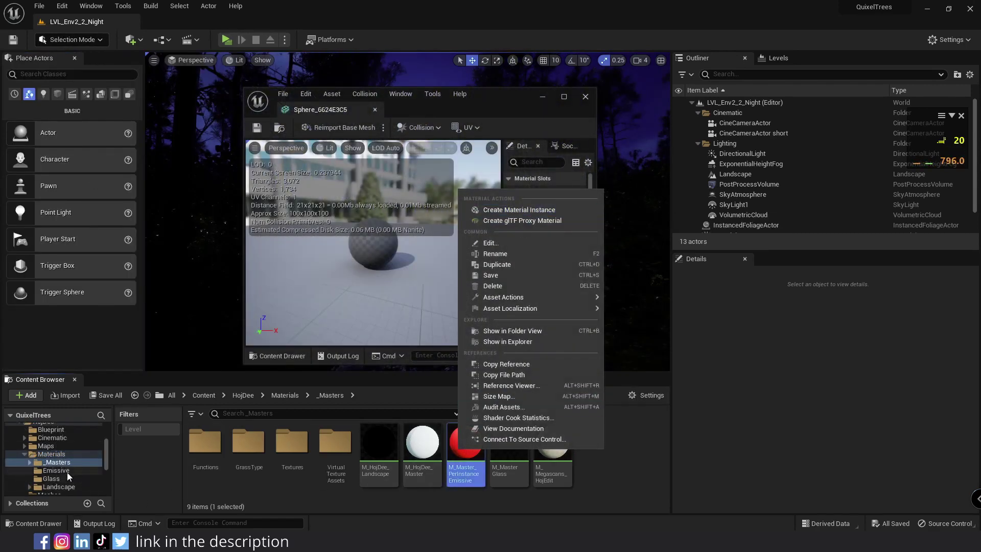
{"action": "left_click", "coordinate": [56, 471]}
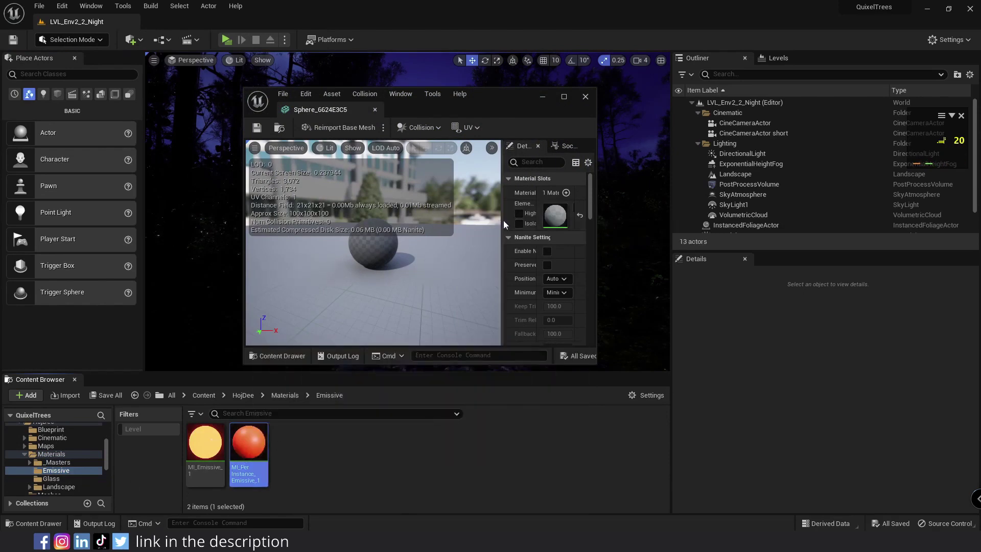
{"action": "left_click_drag", "start_coordinate": [502, 223], "coordinate": [423, 223]}
{"action": "left_click", "coordinate": [532, 221]}
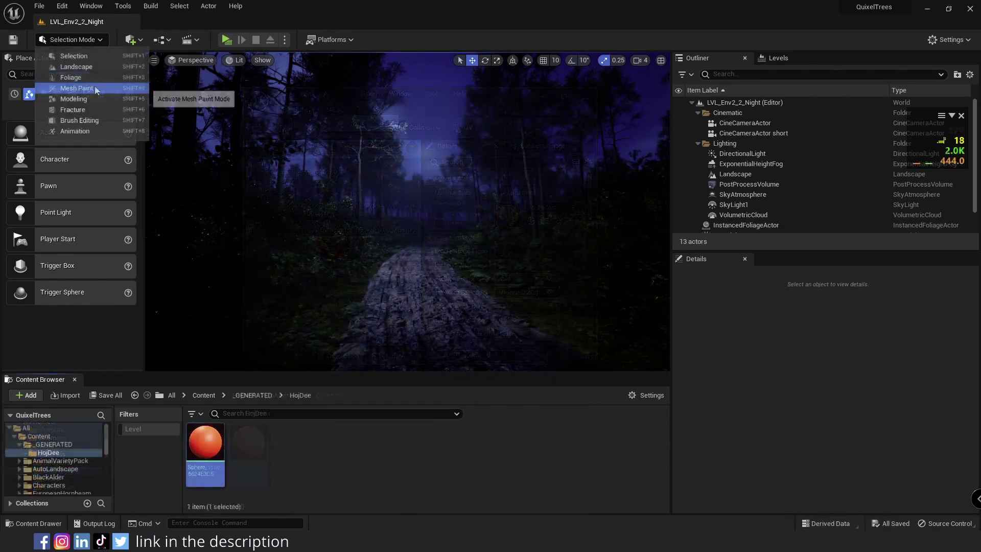
{"action": "left_click", "coordinate": [56, 77]}
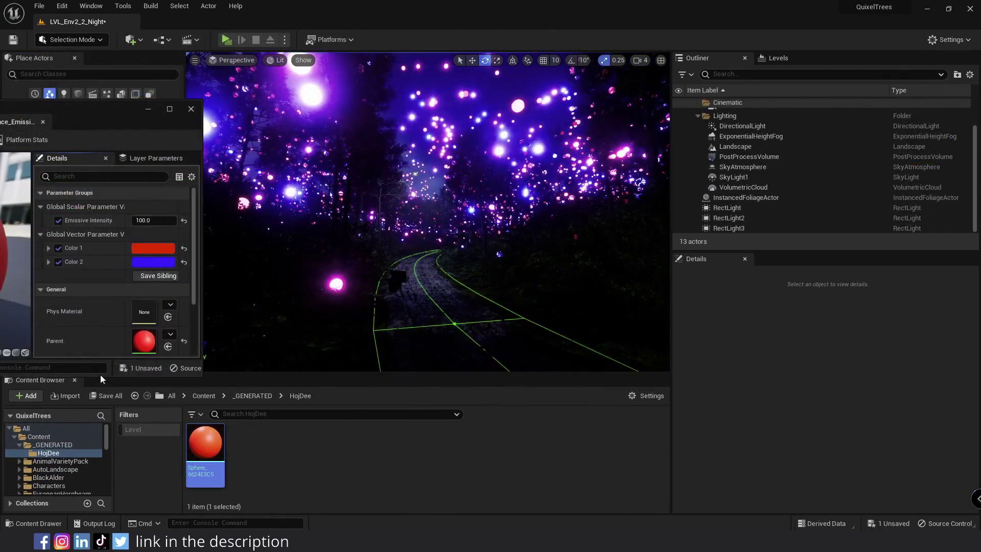
- Set the spheres' Emissive Intensity to 100
{"action": "left_click", "coordinate": [154, 220]}
{"action": "type", "text": "20"}
{"action": "key", "text": "Return"}
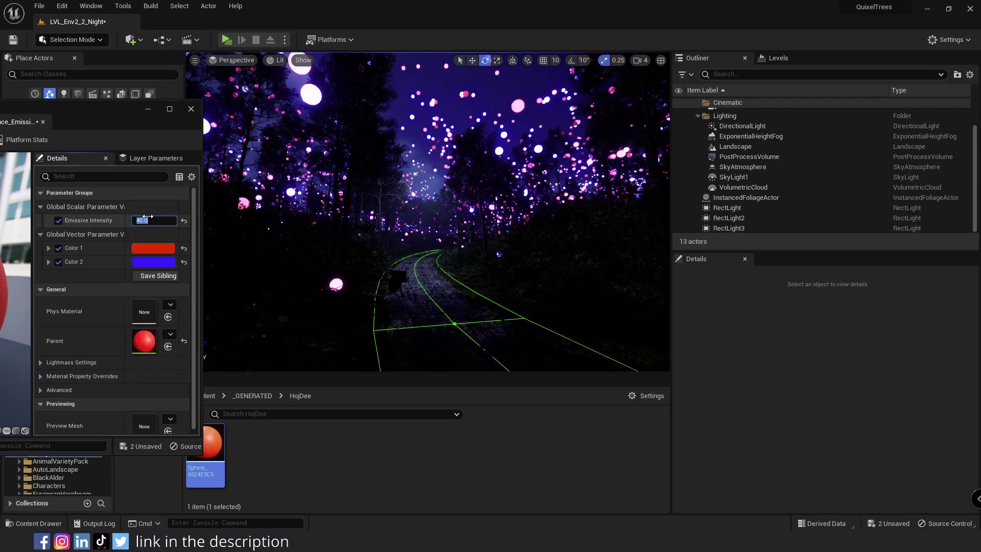
{"action": "type", "text": "100"}
{"action": "key", "text": "Return"}
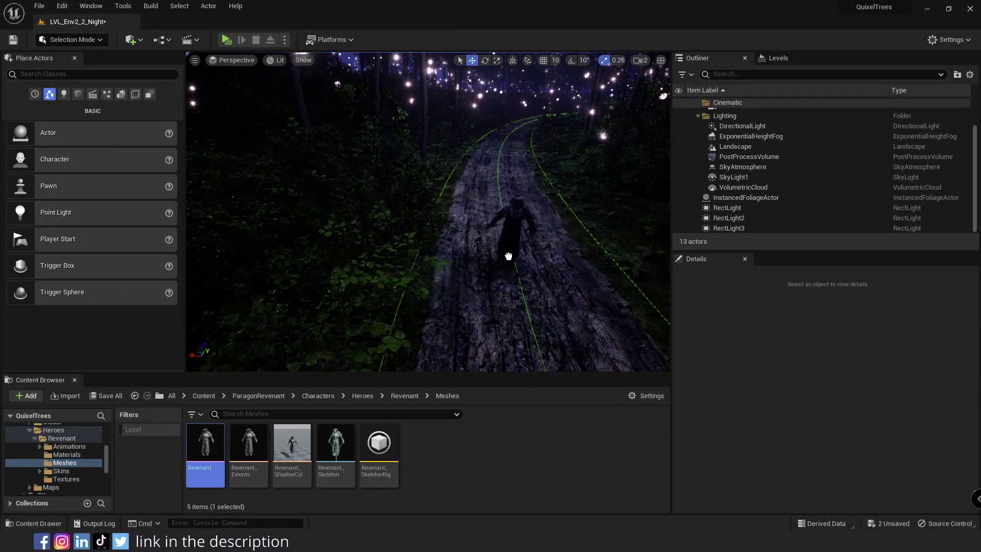
- Place the Revenant on the path, turn it toward the camera, and size the rect light
{"action": "left_click_drag", "start_coordinate": [509, 256], "coordinate": [428, 279]}
{"action": "left_click_drag", "start_coordinate": [433, 322], "coordinate": [498, 306]}
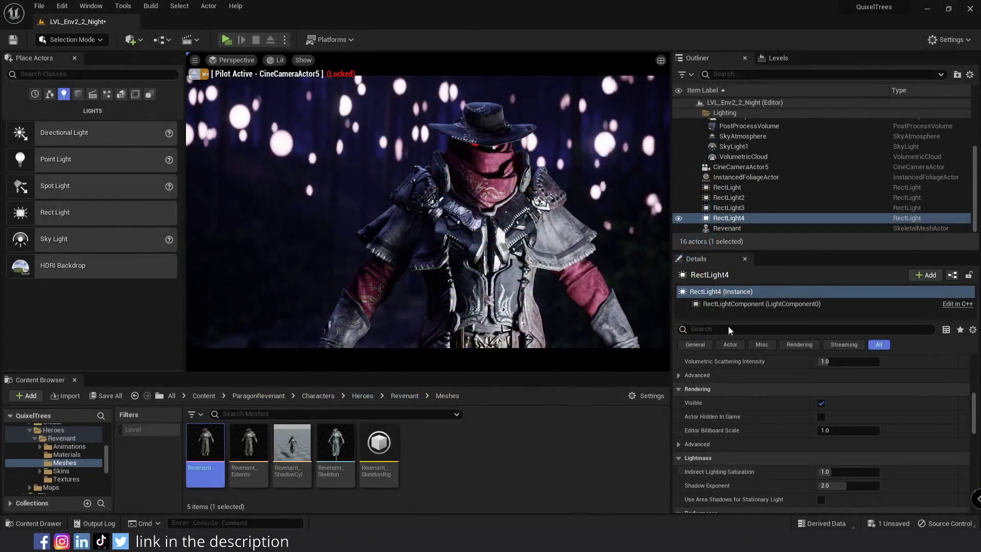
{"action": "scroll", "coordinate": [728, 326], "scroll_direction": "up", "scroll_amount": 10}
{"action": "left_click_drag", "start_coordinate": [848, 411], "coordinate": [869, 425]}
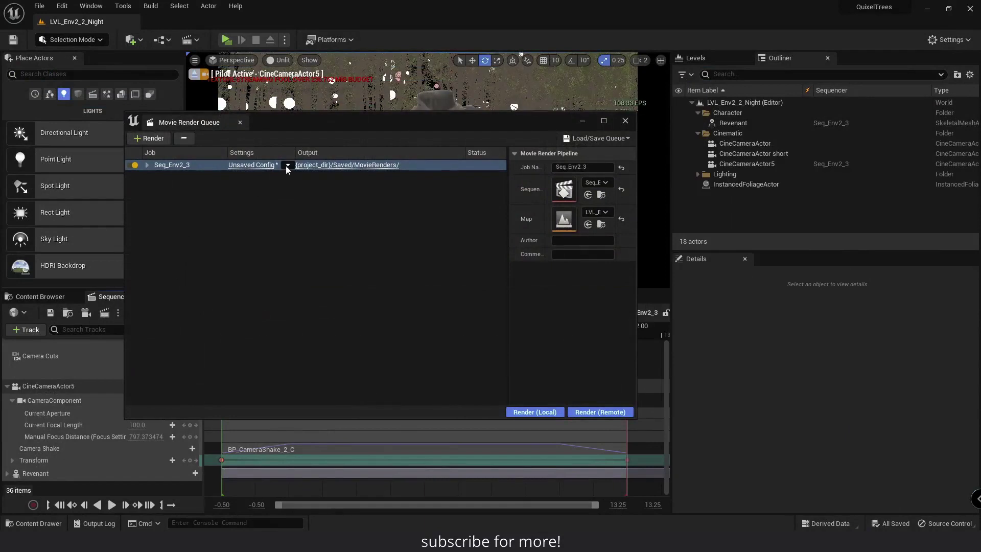
- Render Seq_Env2_3 locally with the HighQualityOutput preset
{"action": "left_click", "coordinate": [288, 165]}
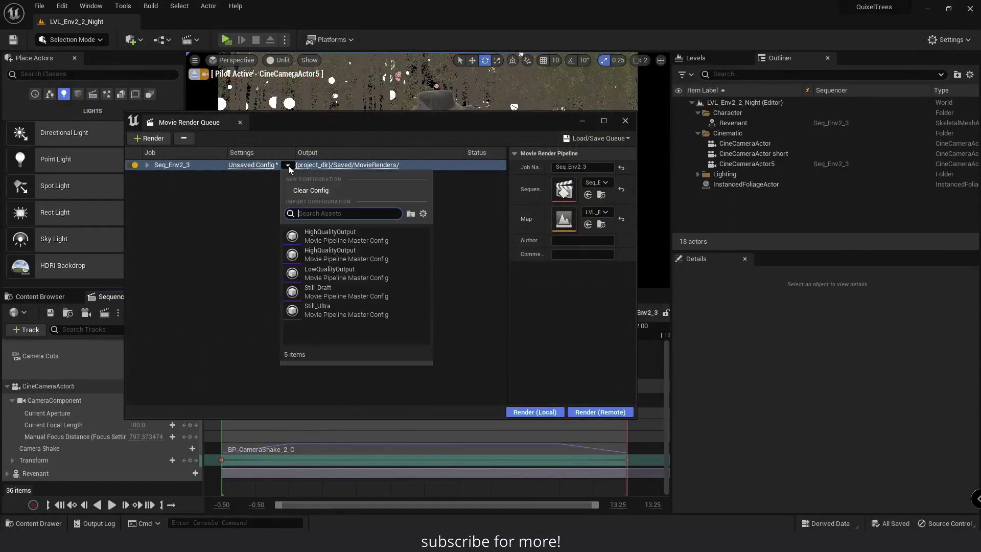
{"action": "left_click", "coordinate": [345, 254]}
{"action": "left_click", "coordinate": [530, 413]}
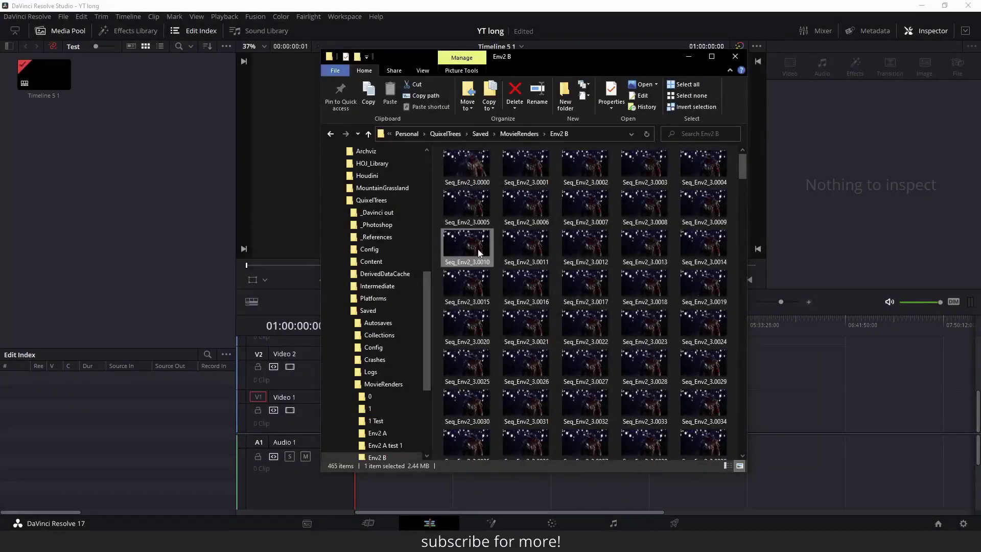
- Import all 465 rendered frames as a clip and add it to the render queue
{"action": "key", "text": "ctrl+a"}
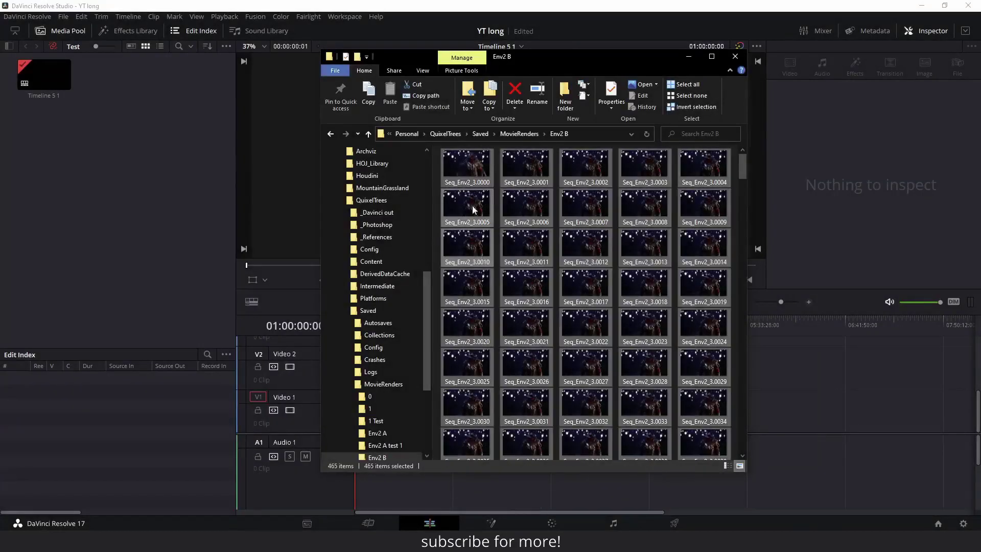
{"action": "left_click_drag", "start_coordinate": [197, 191], "coordinate": [118, 170]}
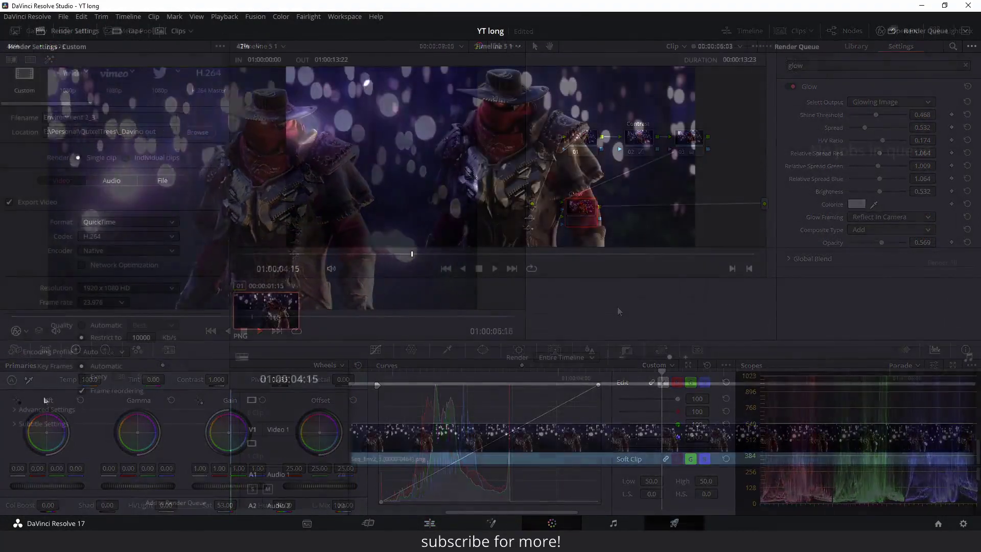
{"action": "left_click", "coordinate": [151, 503]}
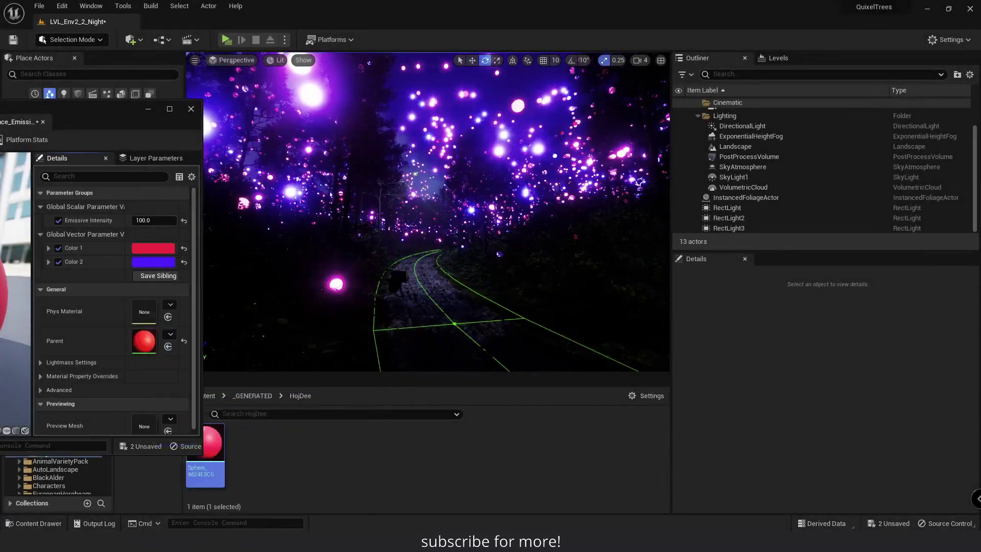
- Cancel the cyan 00FFFF change for Color 2 in the Color Picker
{"action": "left_click", "coordinate": [191, 108]}
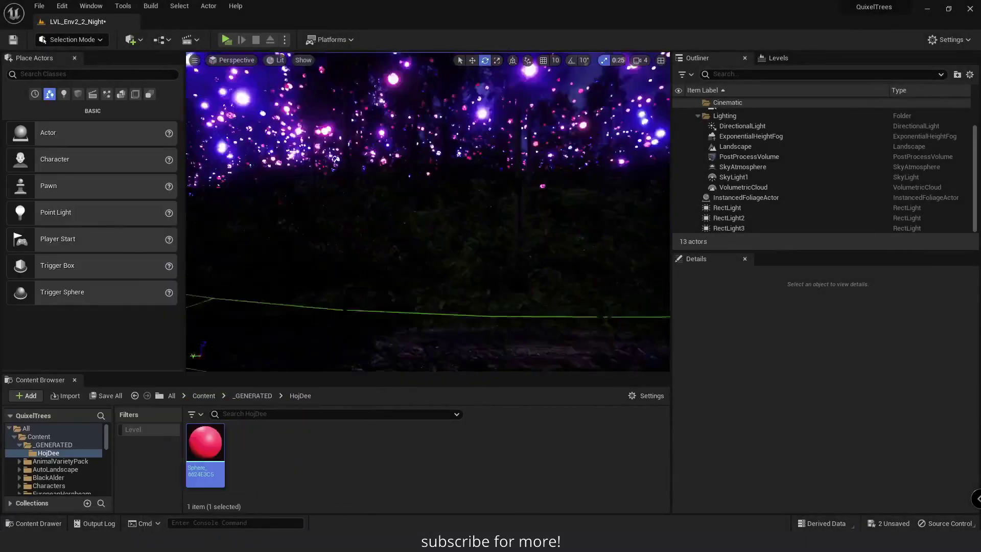
{"action": "mouse_move", "coordinate": [209, 454]}
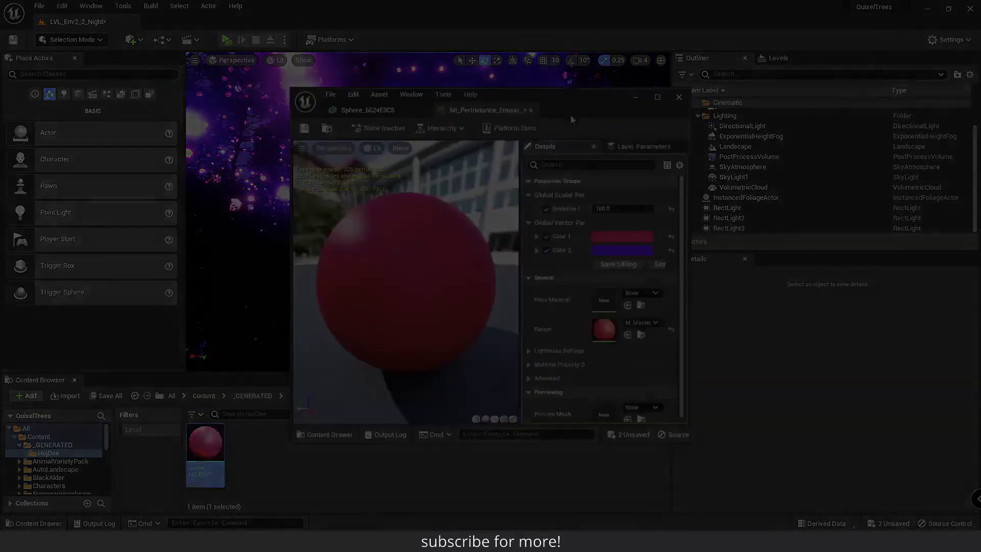